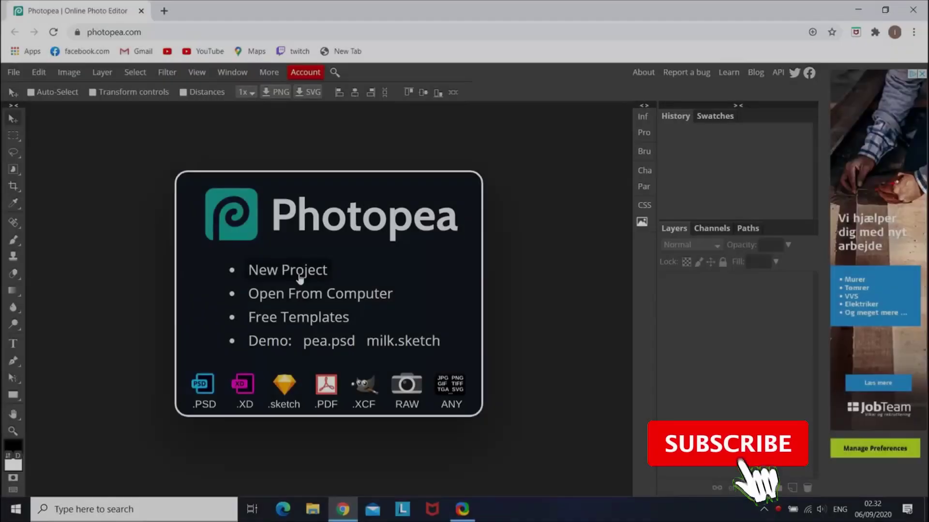
Start a new project sized 1280 by 720 px with a Transparent background.
{"action": "left_click", "coordinate": [300, 279]}
{"action": "double_click", "coordinate": [96, 147]}
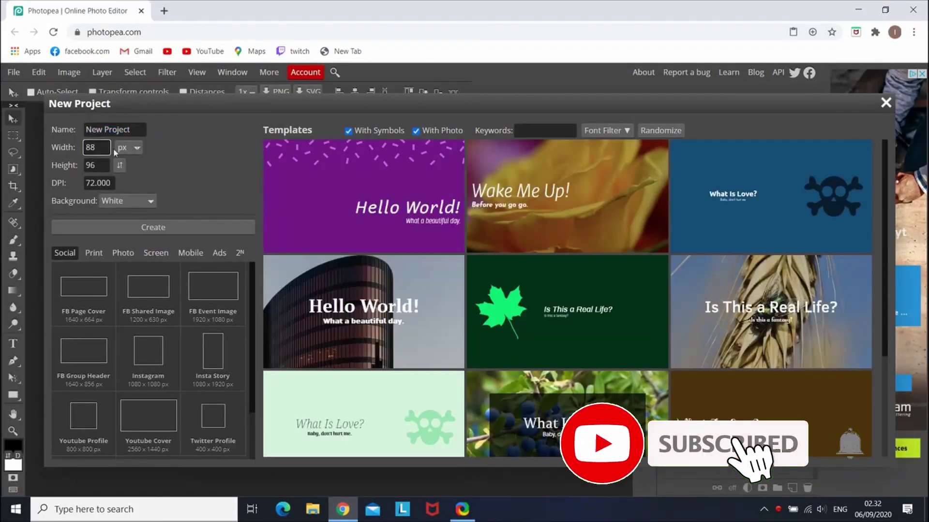
{"action": "type", "text": "8"}
{"action": "key", "text": "BackSpace"}
{"action": "type", "text": "1280"}
{"action": "key", "text": "Tab"}
{"action": "type", "text": "720"}
{"action": "left_click", "coordinate": [127, 201]}
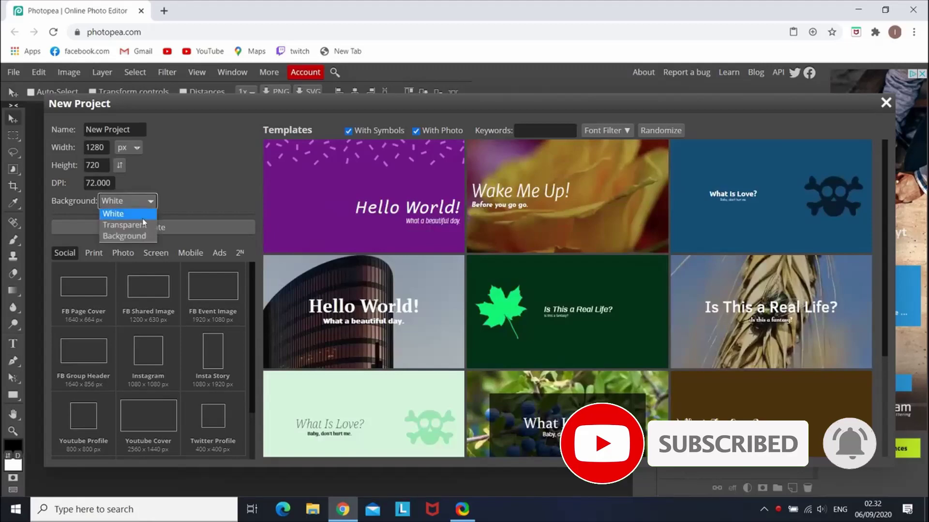
{"action": "left_click", "coordinate": [129, 223]}
{"action": "left_click", "coordinate": [201, 229]}
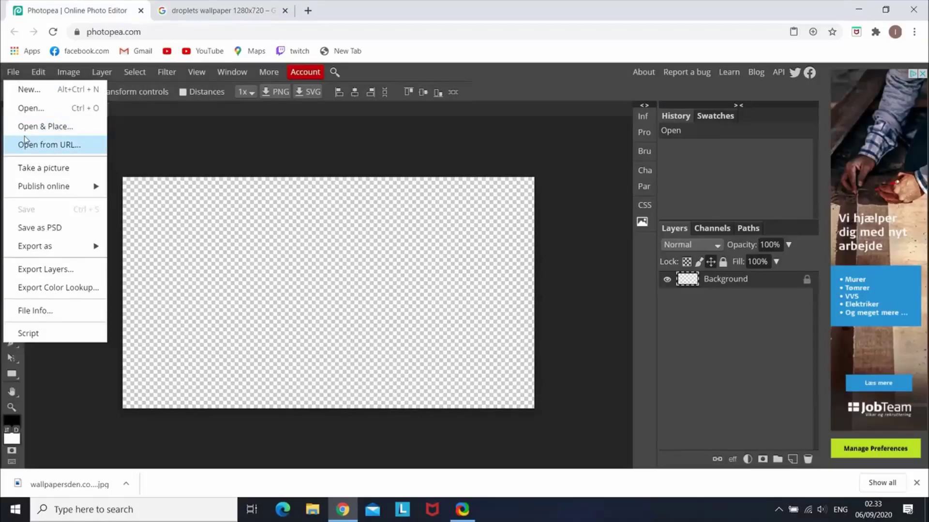
Place the orange-to-purple gradient wallpaper and scale it well past the canvas edges.
{"action": "left_click", "coordinate": [40, 130]}
{"action": "left_click", "coordinate": [478, 98]}
{"action": "double_click", "coordinate": [478, 98]}
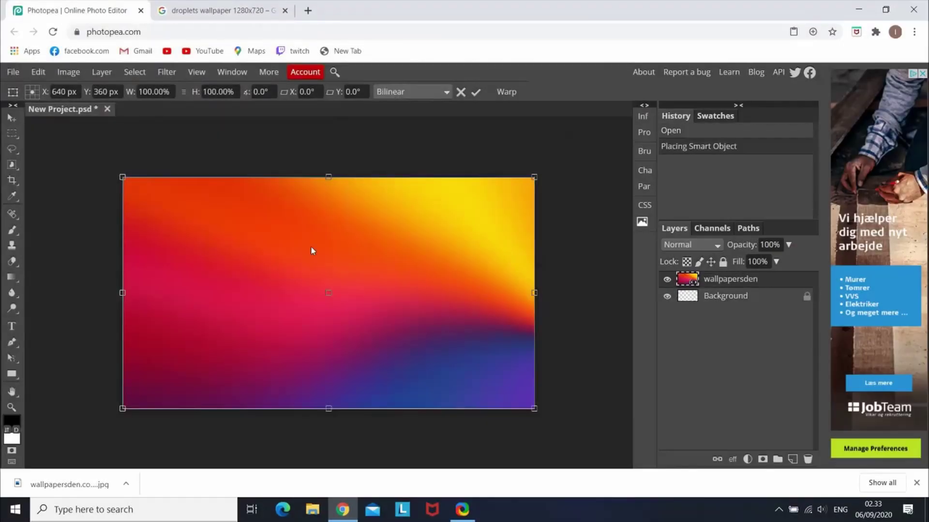
{"action": "left_click_drag", "start_coordinate": [525, 402], "coordinate": [721, 500]}
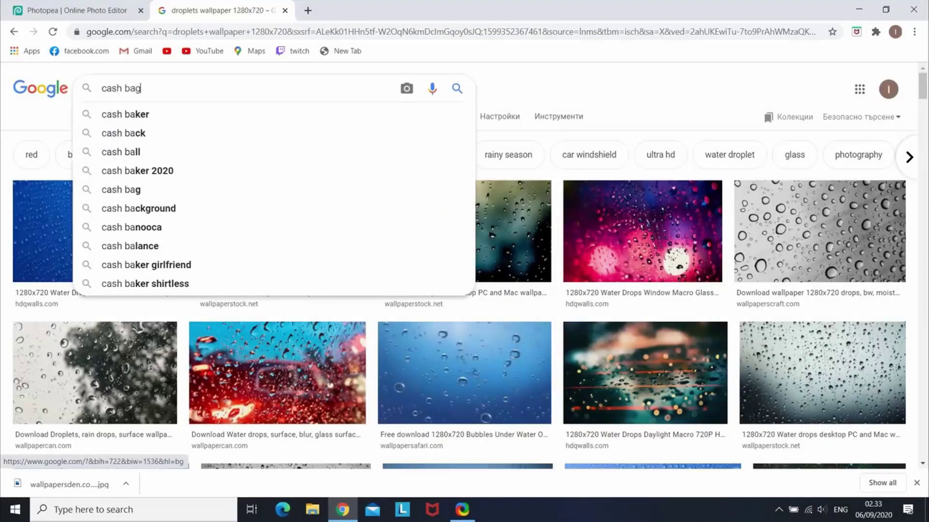
Search Google Images for 'cash bags png' and preview the three money bags picture.
{"action": "type", "text": "s png"}
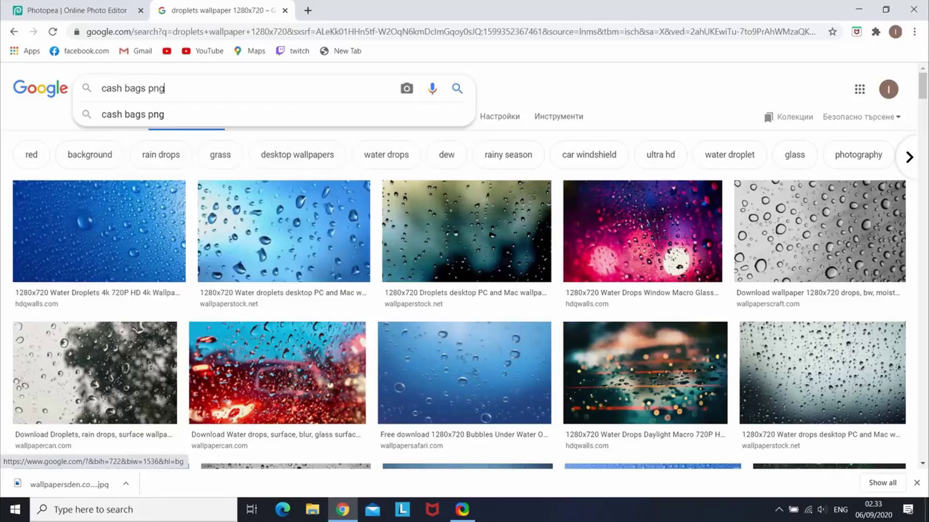
{"action": "key", "text": "Return"}
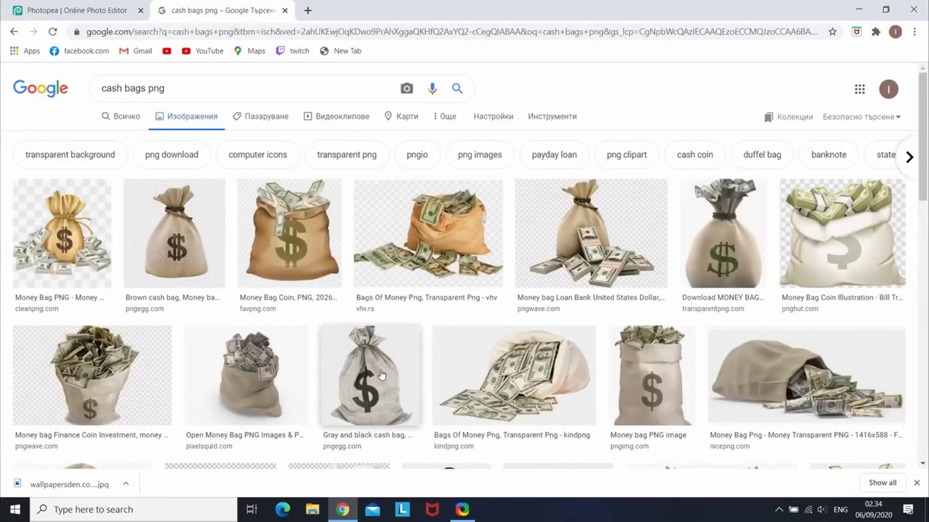
{"action": "scroll", "coordinate": [581, 247], "scroll_direction": "down", "scroll_amount": 7}
{"action": "scroll", "coordinate": [412, 270], "scroll_direction": "up", "scroll_amount": 5}
{"action": "scroll", "coordinate": [310, 315], "scroll_direction": "down", "scroll_amount": 1}
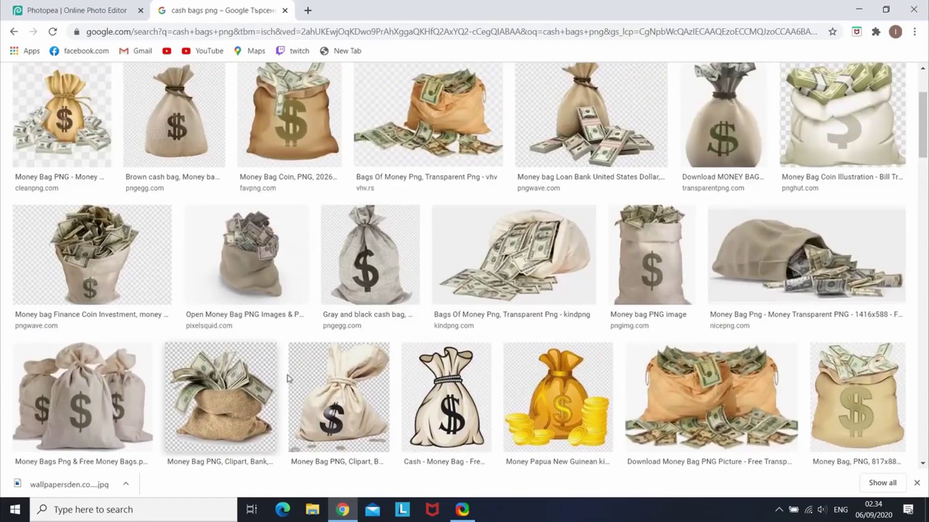
{"action": "left_click", "coordinate": [119, 380]}
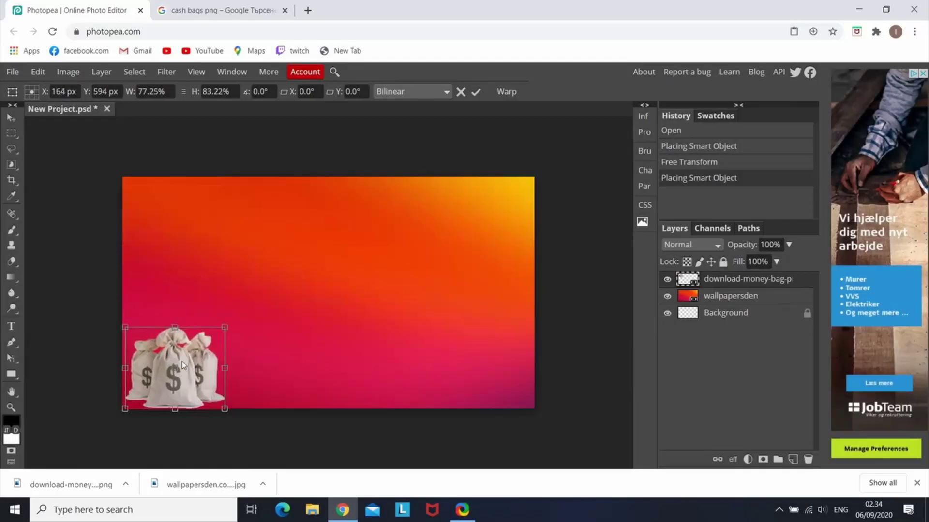
Enlarge the money bags bottom-left, duplicate them to the right, and draw a top-right text box.
{"action": "left_click_drag", "start_coordinate": [182, 365], "coordinate": [170, 371]}
{"action": "left_click_drag", "start_coordinate": [214, 332], "coordinate": [223, 327]}
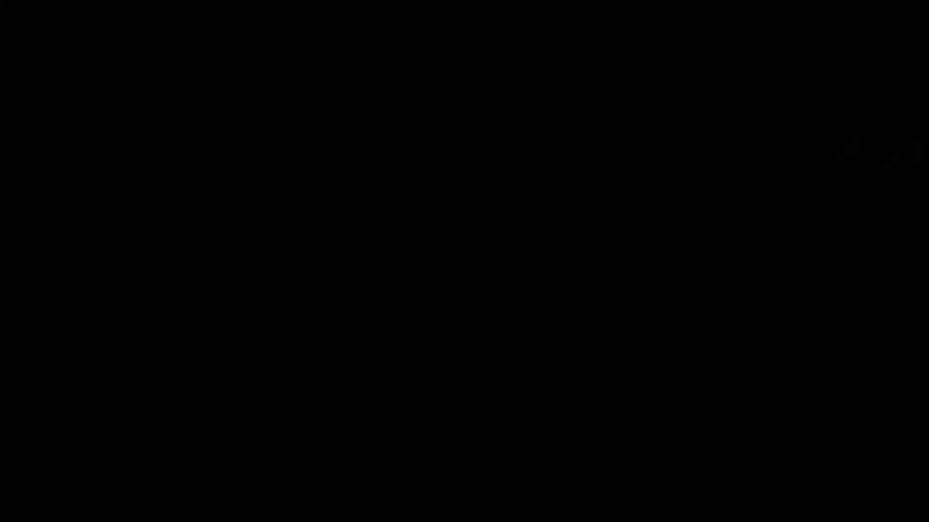
{"action": "right_click", "coordinate": [728, 284]}
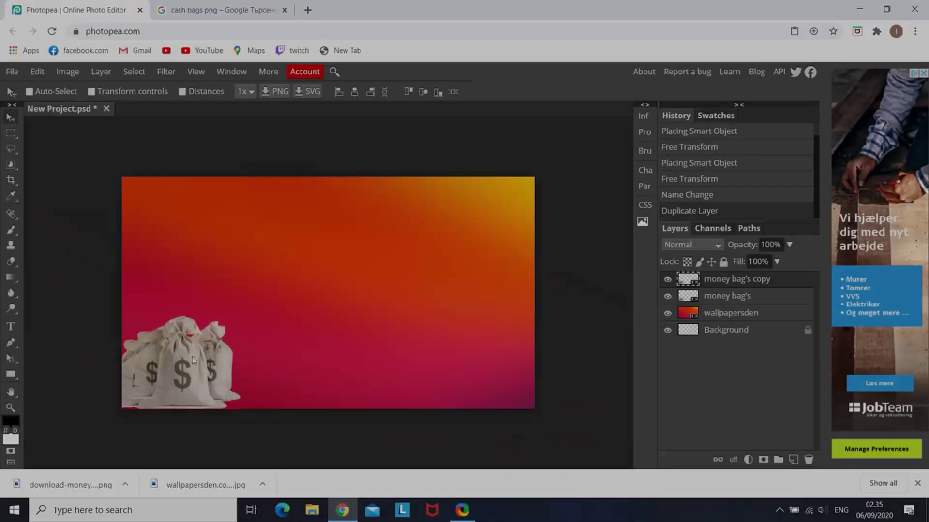
{"action": "left_click_drag", "start_coordinate": [174, 382], "coordinate": [243, 381]}
{"action": "left_click_drag", "start_coordinate": [314, 183], "coordinate": [529, 268]}
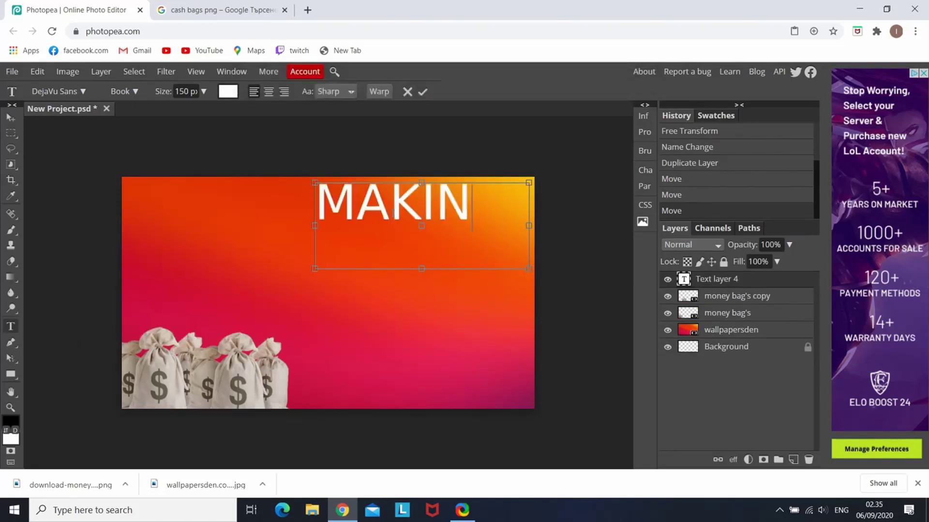
Set the word MAKING in the Alfa Slab One font.
{"action": "left_click_drag", "start_coordinate": [510, 204], "coordinate": [282, 204]}
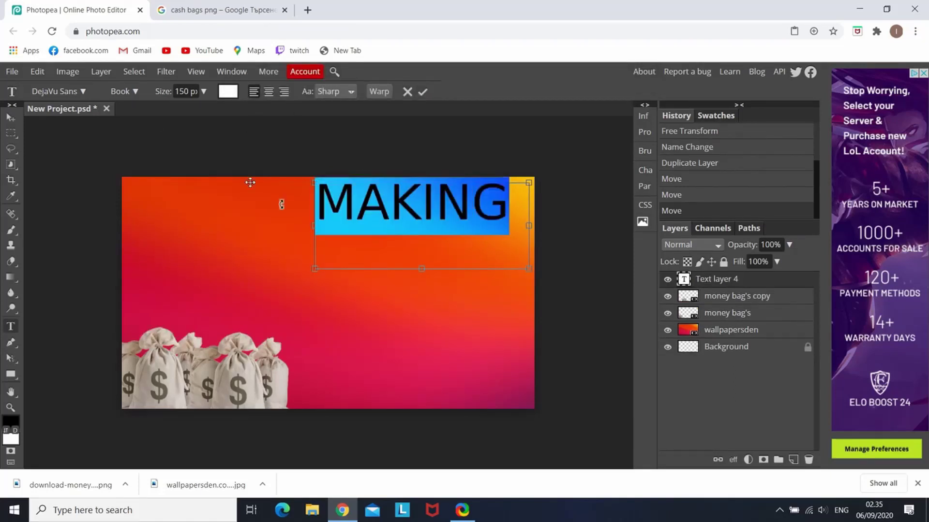
{"action": "left_click", "coordinate": [75, 92]}
{"action": "scroll", "coordinate": [39, 298], "scroll_direction": "down", "scroll_amount": 5}
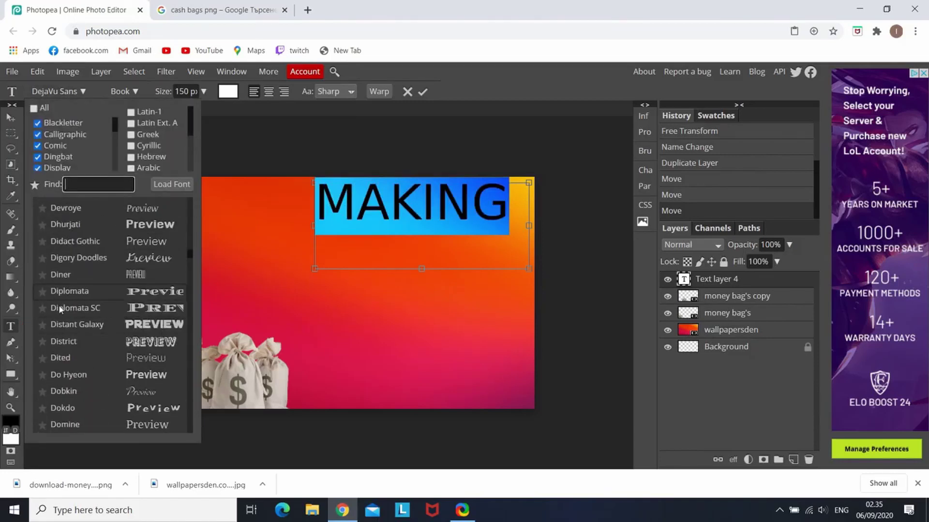
{"action": "scroll", "coordinate": [187, 254], "scroll_direction": "down", "scroll_amount": 15}
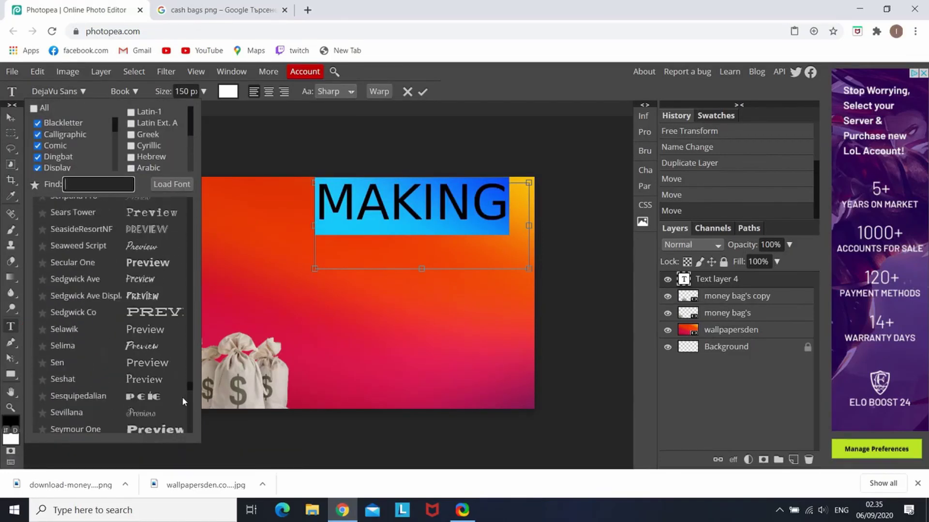
{"action": "scroll", "coordinate": [184, 319], "scroll_direction": "down", "scroll_amount": 15}
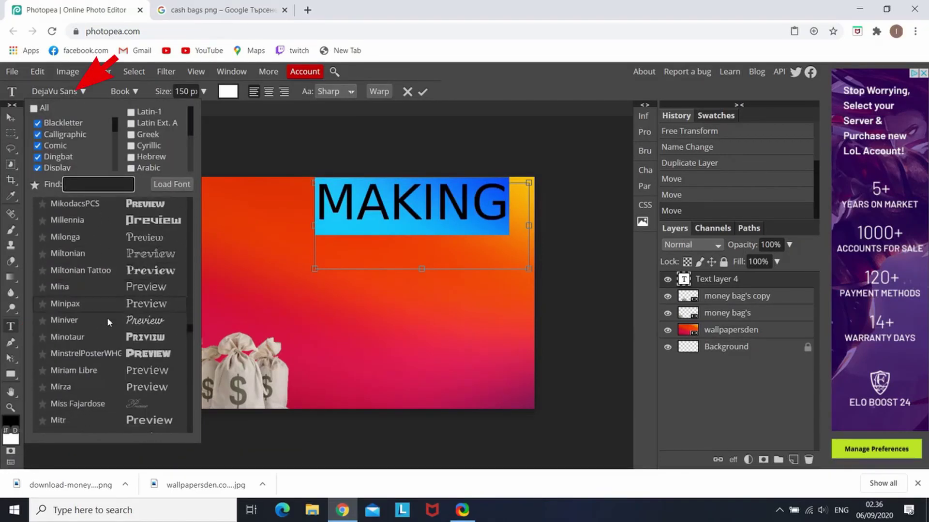
{"action": "scroll", "coordinate": [88, 324], "scroll_direction": "down", "scroll_amount": 3}
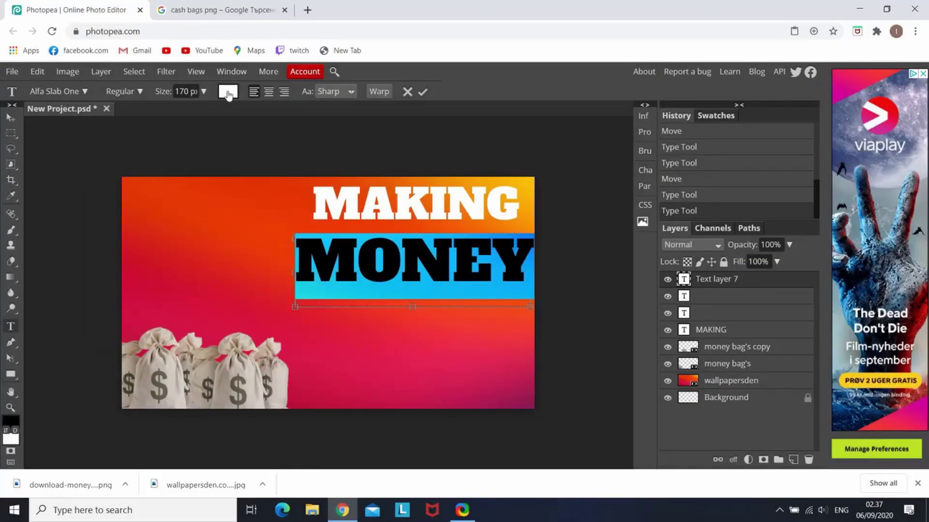
Colour the MONEY text bright green (00ff2d).
{"action": "left_click", "coordinate": [227, 92]}
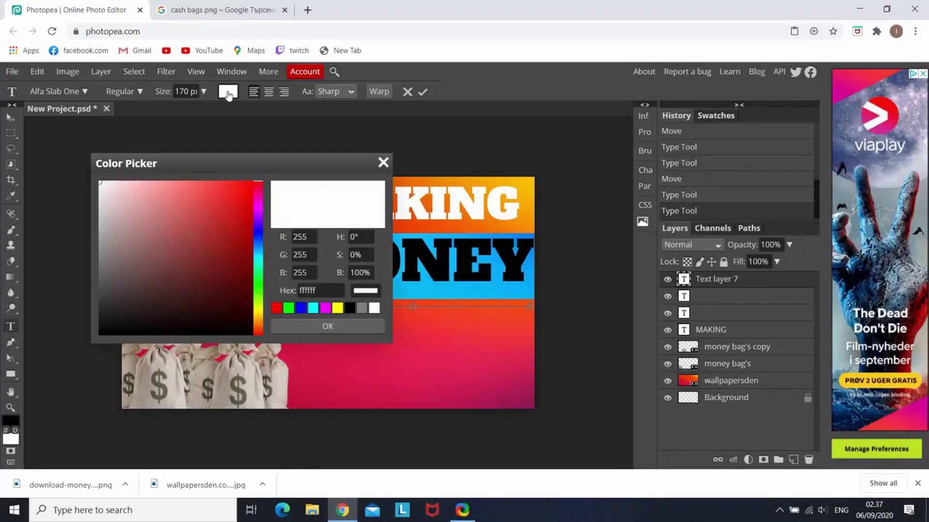
{"action": "left_click", "coordinate": [258, 283]}
{"action": "left_click_drag", "start_coordinate": [235, 205], "coordinate": [260, 179]}
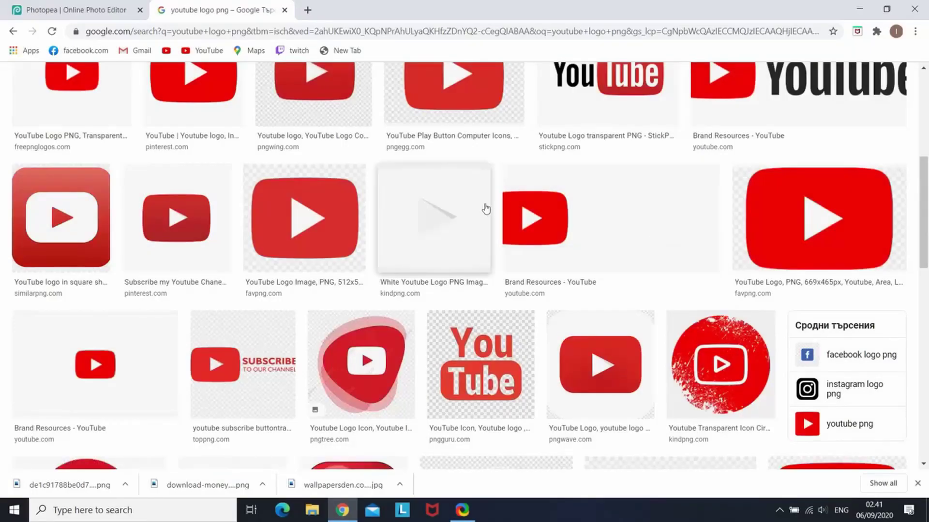
Preview the larger red YouTube wordmark and save it as youtube-logo.png.
{"action": "scroll", "coordinate": [615, 290], "scroll_direction": "up", "scroll_amount": 2}
{"action": "left_click", "coordinate": [622, 195]}
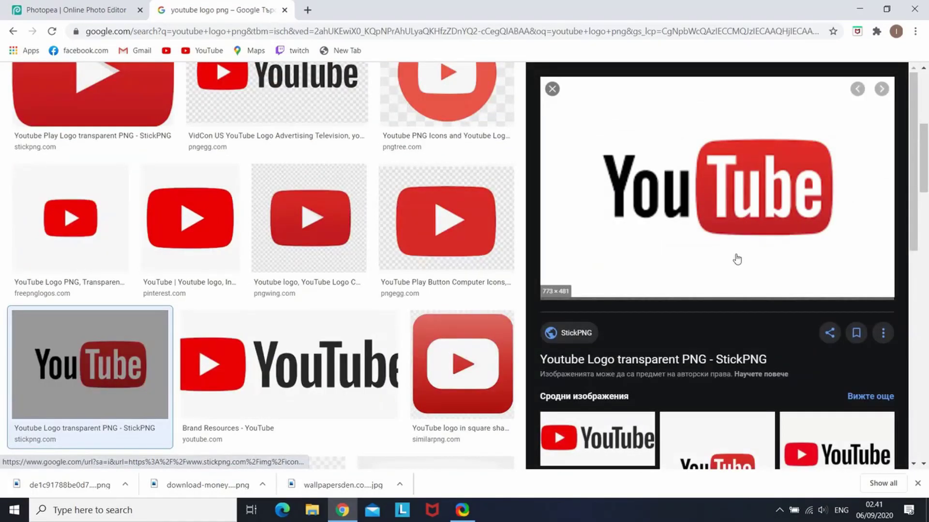
{"action": "scroll", "coordinate": [737, 257], "scroll_direction": "down", "scroll_amount": 3}
{"action": "left_click", "coordinate": [717, 446]}
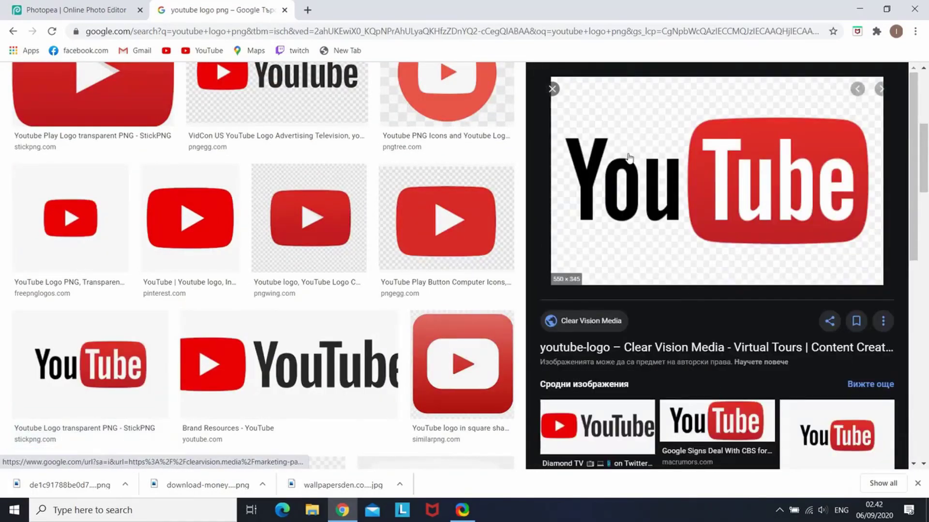
{"action": "right_click", "coordinate": [676, 171]}
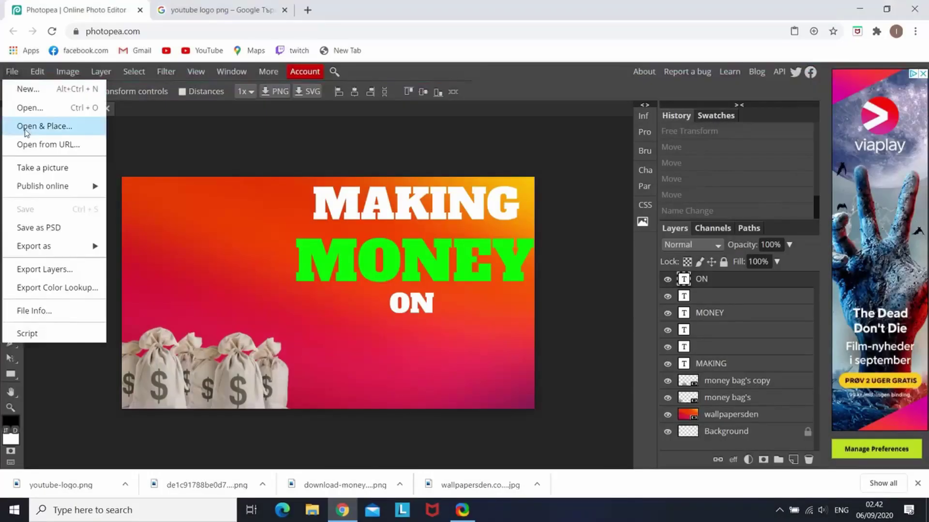
Place youtube-logo on the canvas and position it, enlarged, below the word ON.
{"action": "left_click", "coordinate": [27, 130]}
{"action": "left_click", "coordinate": [192, 175]}
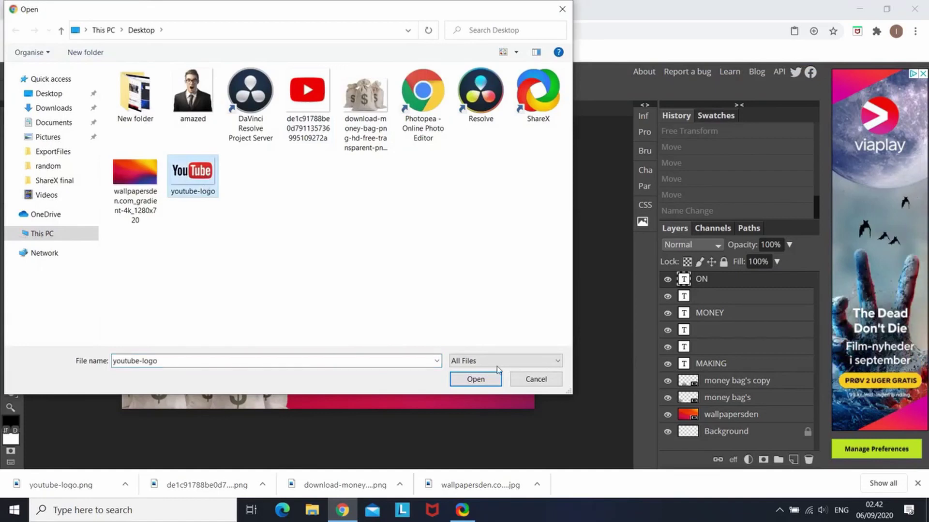
{"action": "left_click", "coordinate": [476, 378]}
{"action": "left_click_drag", "start_coordinate": [299, 176], "coordinate": [292, 170]}
{"action": "left_click_drag", "start_coordinate": [261, 208], "coordinate": [451, 338]}
{"action": "left_click_drag", "start_coordinate": [485, 308], "coordinate": [544, 251]}
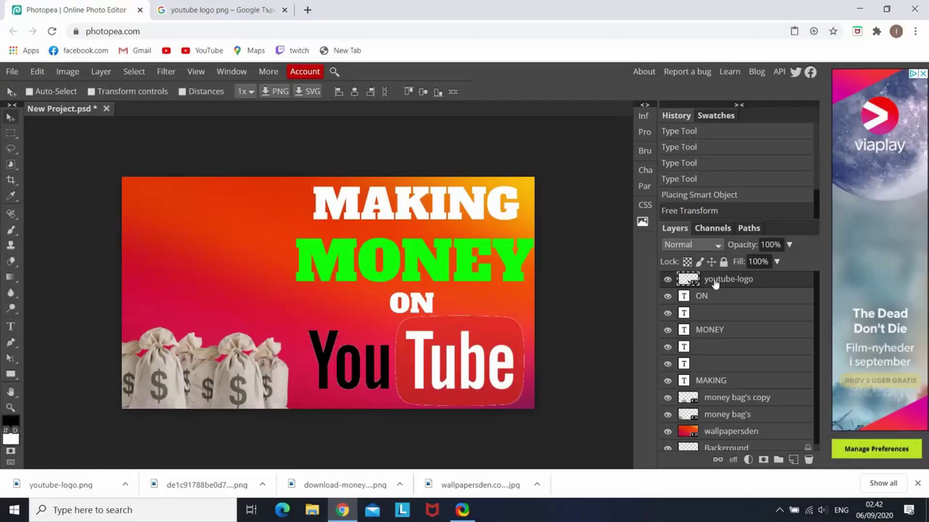
In the logo's Blending Options, drop the fill almost fully and add a deeper Bevel and Emboss.
{"action": "right_click", "coordinate": [701, 279]}
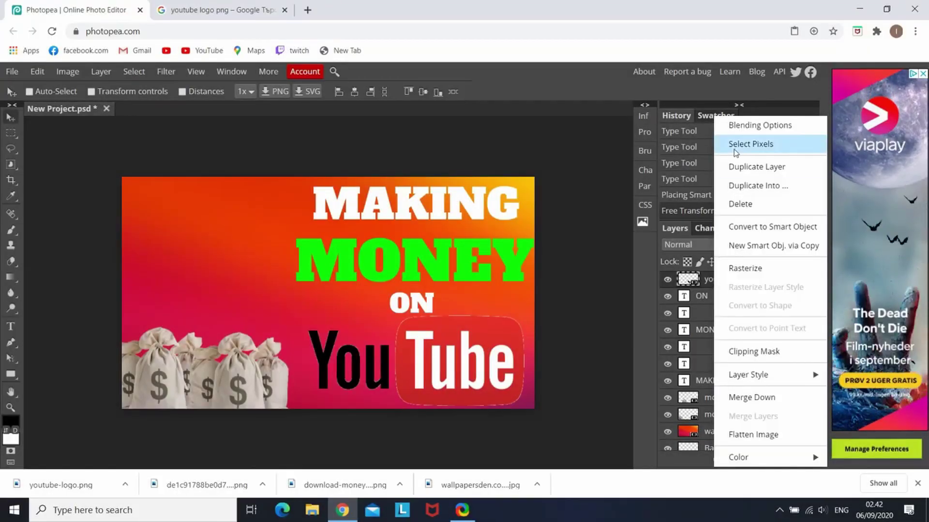
{"action": "left_click", "coordinate": [735, 125]}
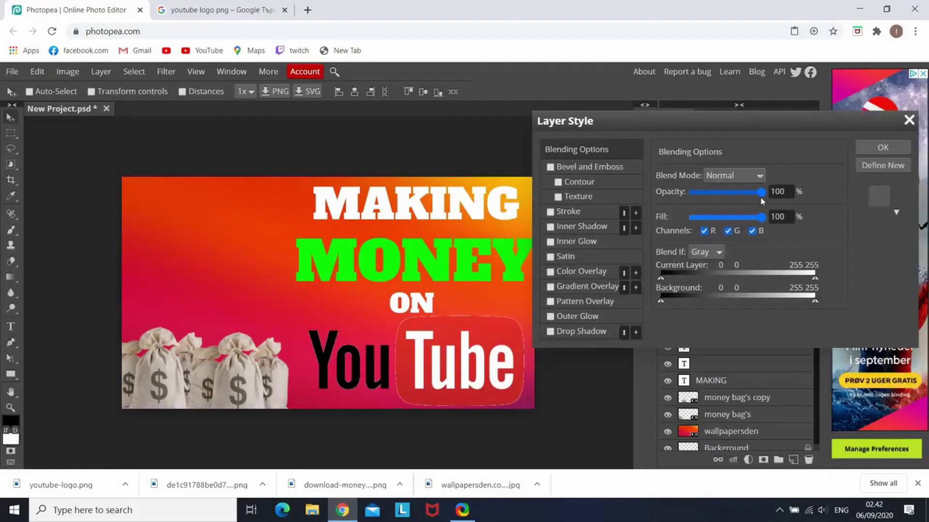
{"action": "left_click_drag", "start_coordinate": [762, 200], "coordinate": [785, 190]}
{"action": "left_click_drag", "start_coordinate": [763, 219], "coordinate": [699, 228]}
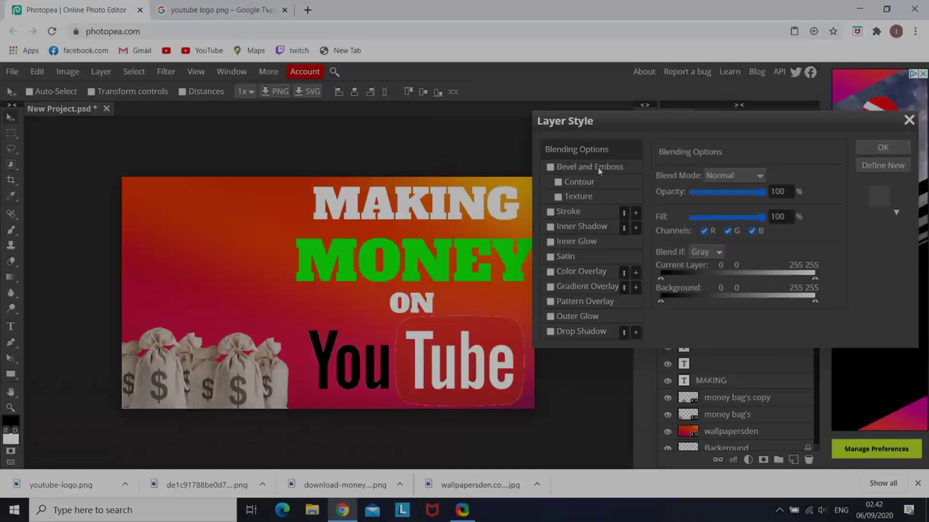
{"action": "left_click", "coordinate": [591, 167]}
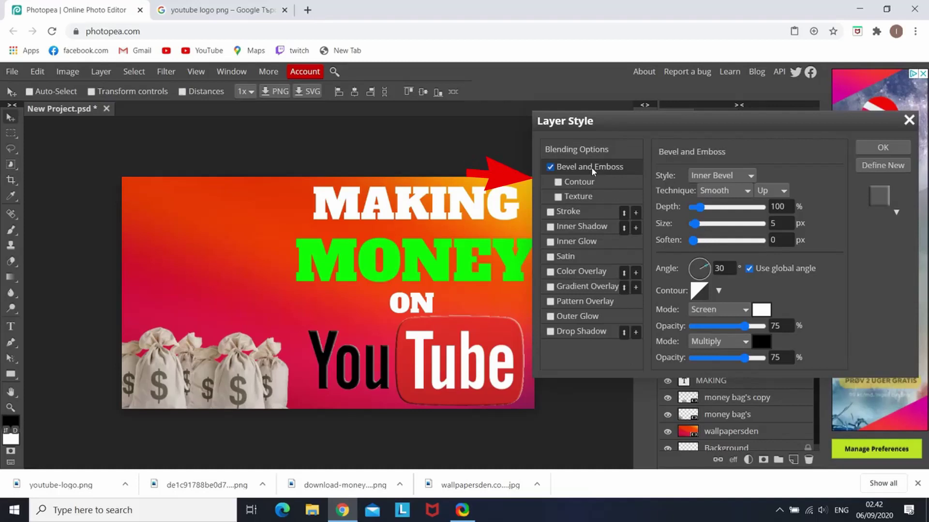
{"action": "left_click_drag", "start_coordinate": [727, 209], "coordinate": [743, 208]}
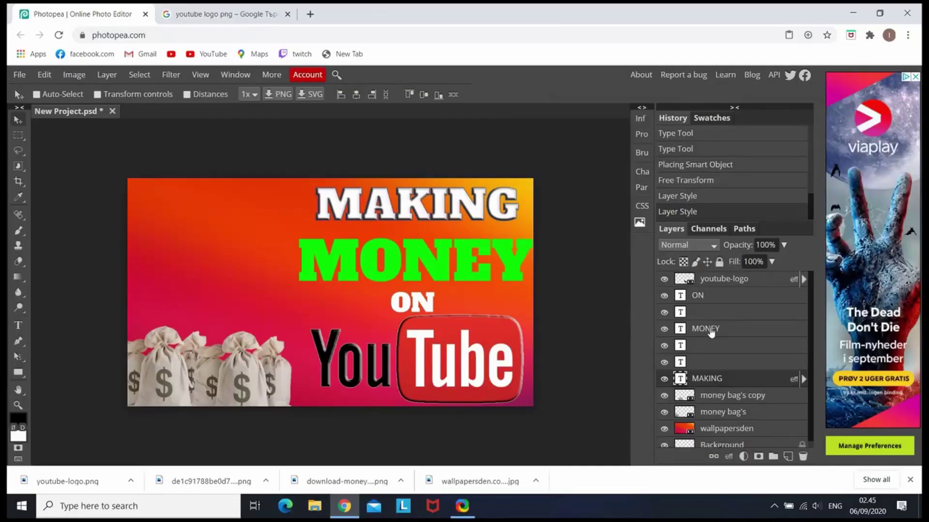
Open Blending Options on the MONEY text layer to outline it.
{"action": "left_click", "coordinate": [710, 329]}
{"action": "right_click", "coordinate": [708, 330]}
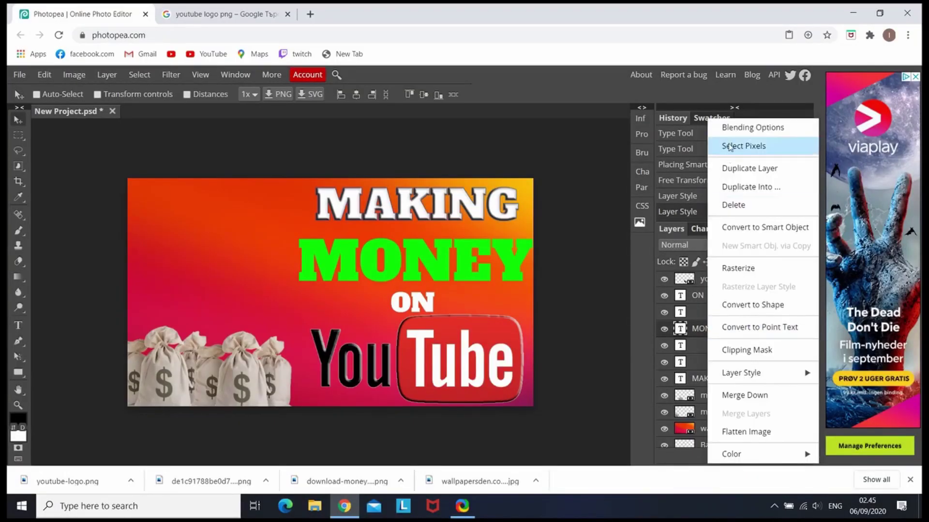
{"action": "left_click", "coordinate": [730, 127]}
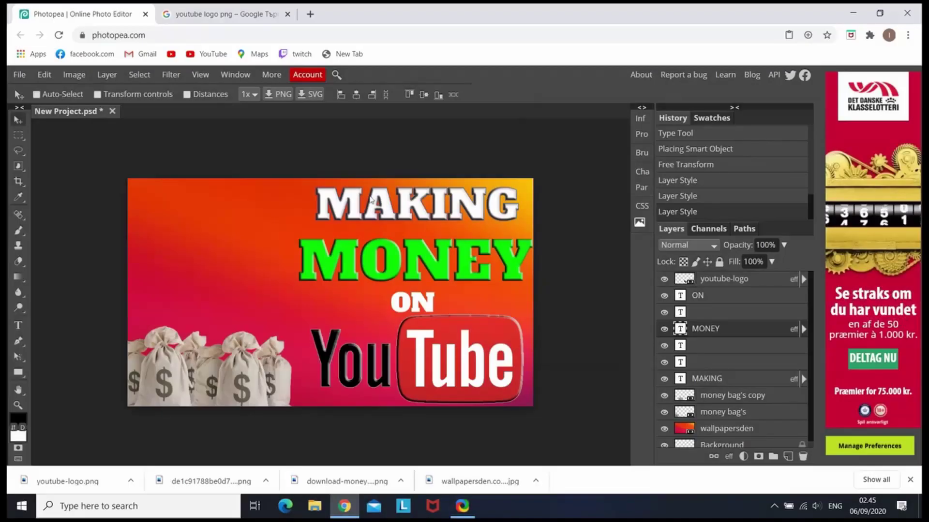
Place the 'amazed' surprised-man photo at the left edge, tilted about 52° and stretched taller.
{"action": "left_click", "coordinate": [20, 75]}
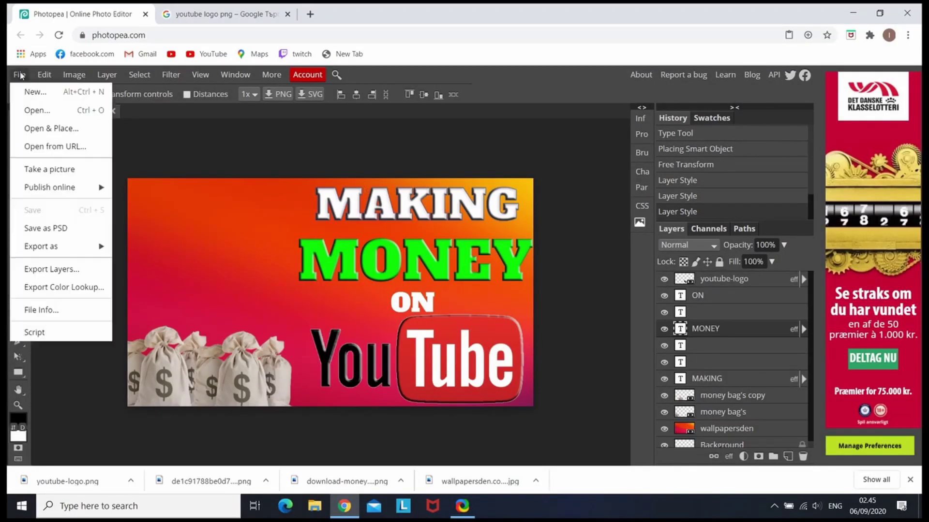
{"action": "left_click", "coordinate": [37, 135]}
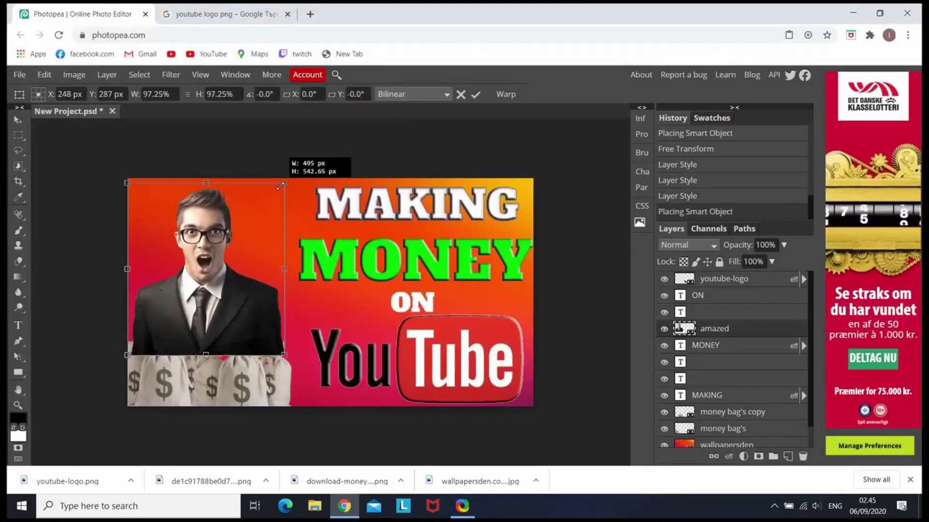
{"action": "left_click_drag", "start_coordinate": [290, 182], "coordinate": [152, 235]}
{"action": "left_click_drag", "start_coordinate": [98, 291], "coordinate": [179, 248]}
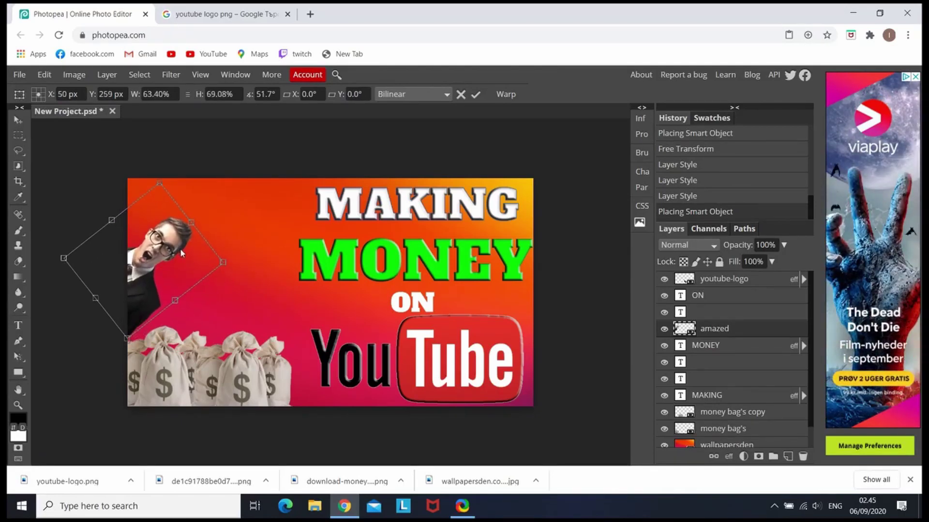
{"action": "key", "text": "Return"}
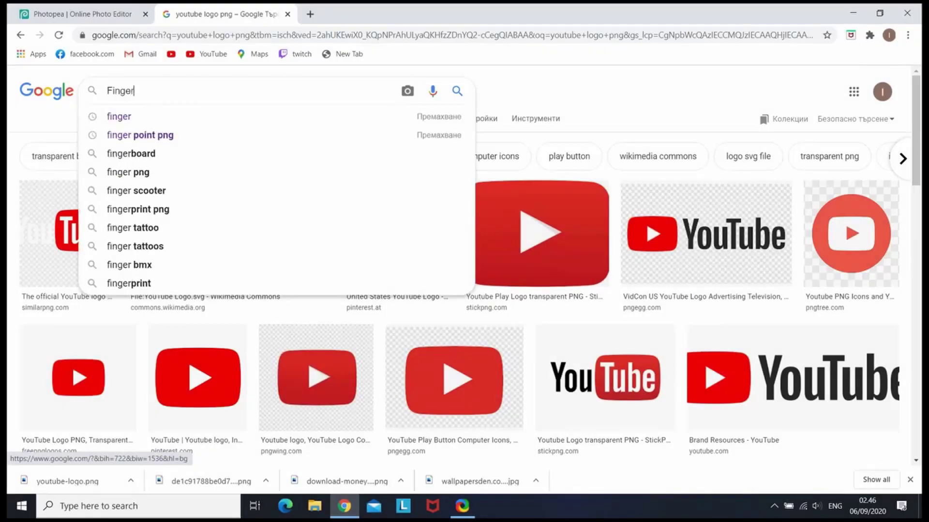
Search 'Finger pointing png' and preview the netclipart finger-pointing-up image.
{"action": "type", "text": "png"}
{"action": "key", "text": "Return"}
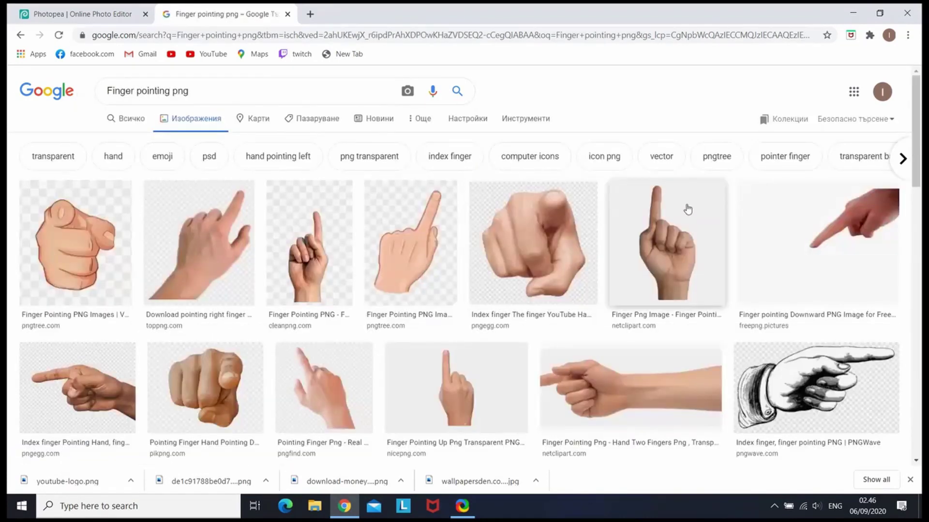
{"action": "left_click", "coordinate": [667, 254]}
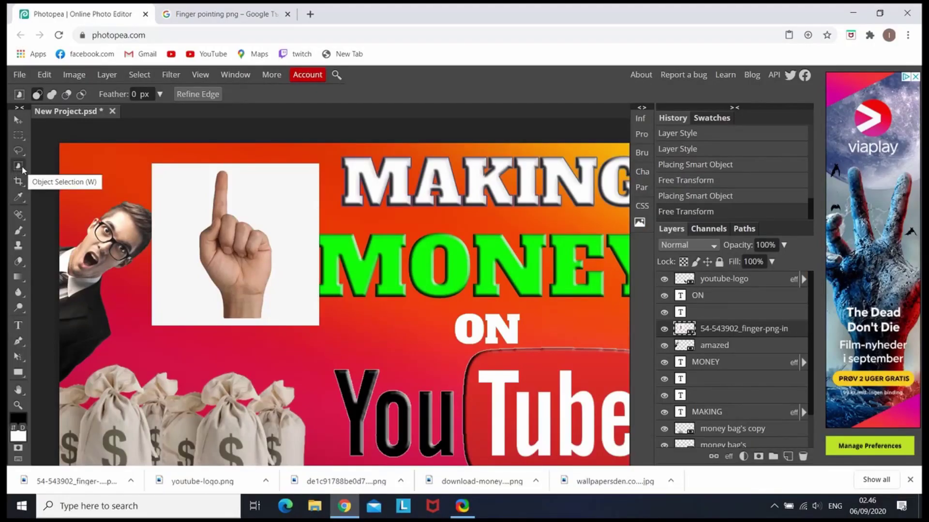
Select the pointing hand with Object Selection and open Refine Edge on it.
{"action": "left_click_drag", "start_coordinate": [171, 167], "coordinate": [301, 321]}
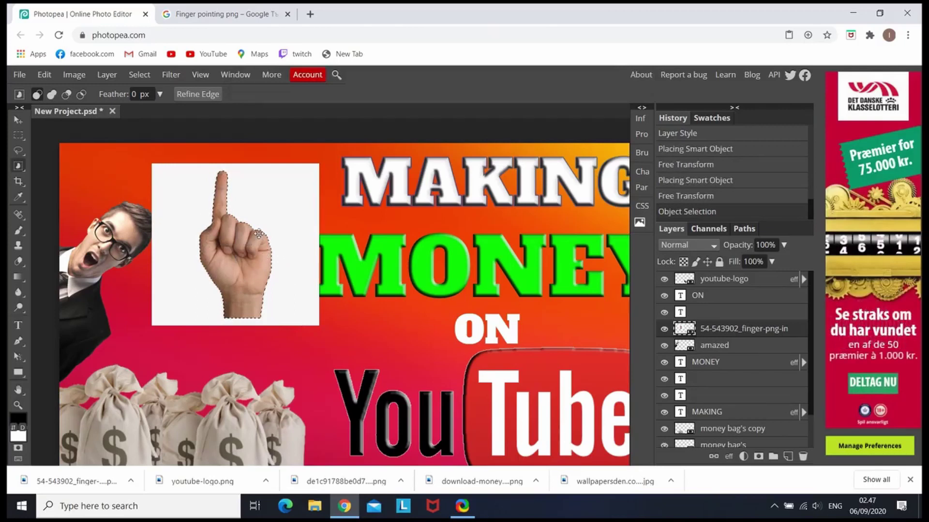
{"action": "scroll", "coordinate": [268, 242], "scroll_direction": "up", "scroll_amount": 5}
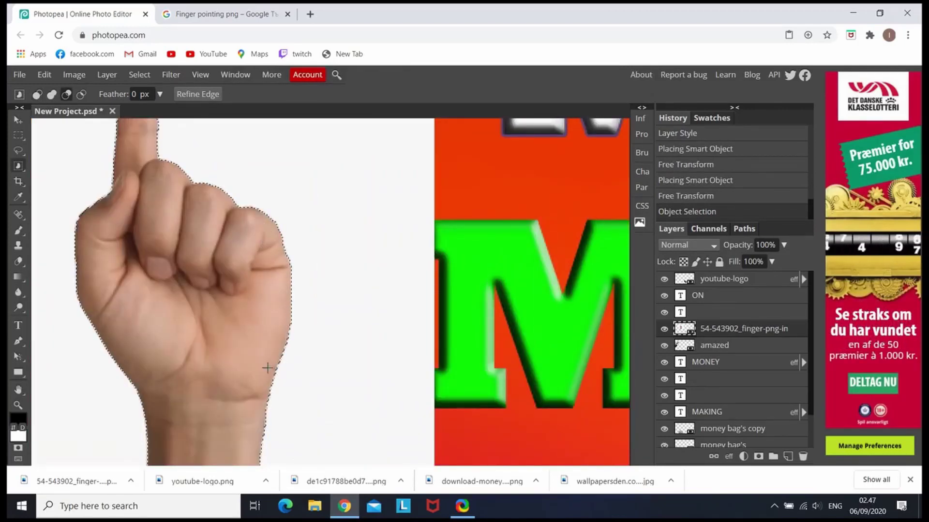
{"action": "scroll", "coordinate": [243, 246], "scroll_direction": "down", "scroll_amount": 5}
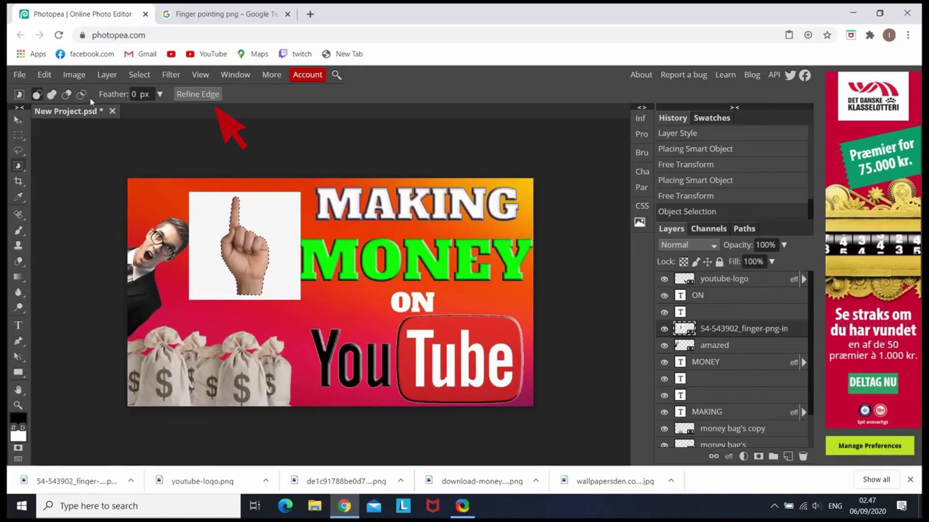
{"action": "key", "text": "ctrl+alt+r"}
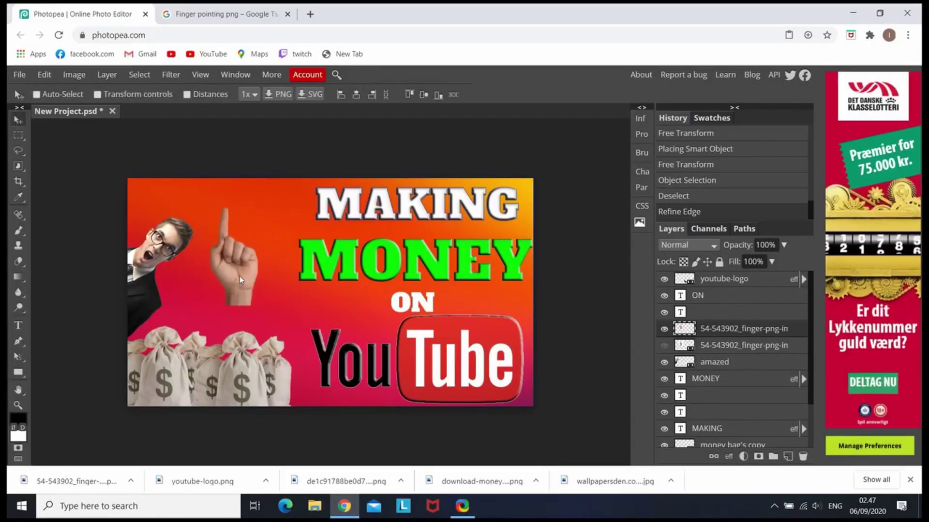
Move the hand, rotate it −160° to point downward, enlarge it, and commit the transform.
{"action": "left_click_drag", "start_coordinate": [240, 276], "coordinate": [244, 270]}
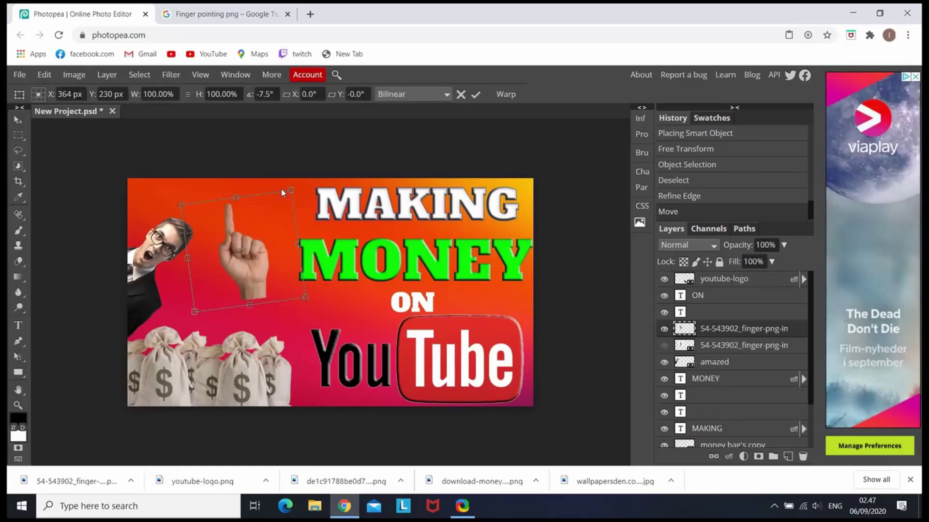
{"action": "left_click_drag", "start_coordinate": [299, 197], "coordinate": [129, 294]}
{"action": "left_click_drag", "start_coordinate": [203, 317], "coordinate": [206, 334]}
{"action": "left_click_drag", "start_coordinate": [227, 246], "coordinate": [253, 208]}
{"action": "left_click", "coordinate": [475, 95]}
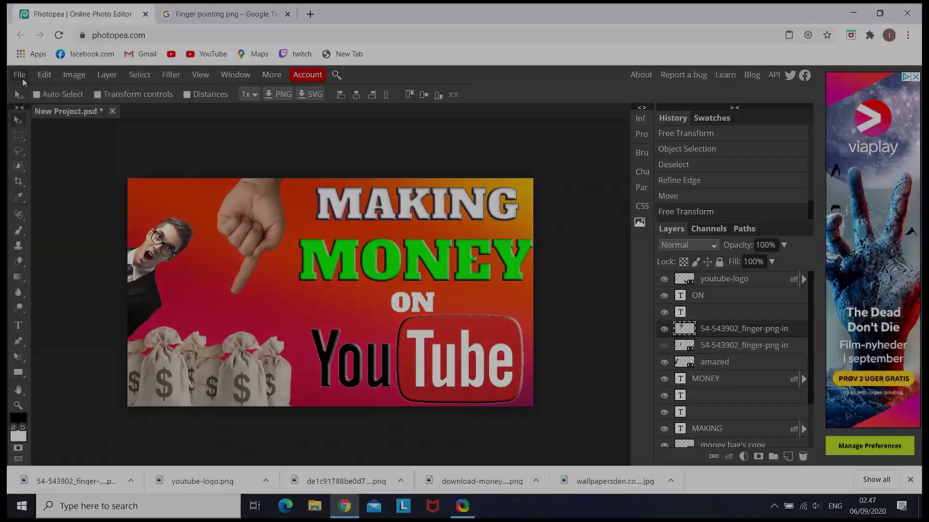
Choose File > Open & Place and select the money-bag PNG.
{"action": "left_click", "coordinate": [19, 75]}
{"action": "left_click", "coordinate": [57, 128]}
{"action": "left_click", "coordinate": [423, 111]}
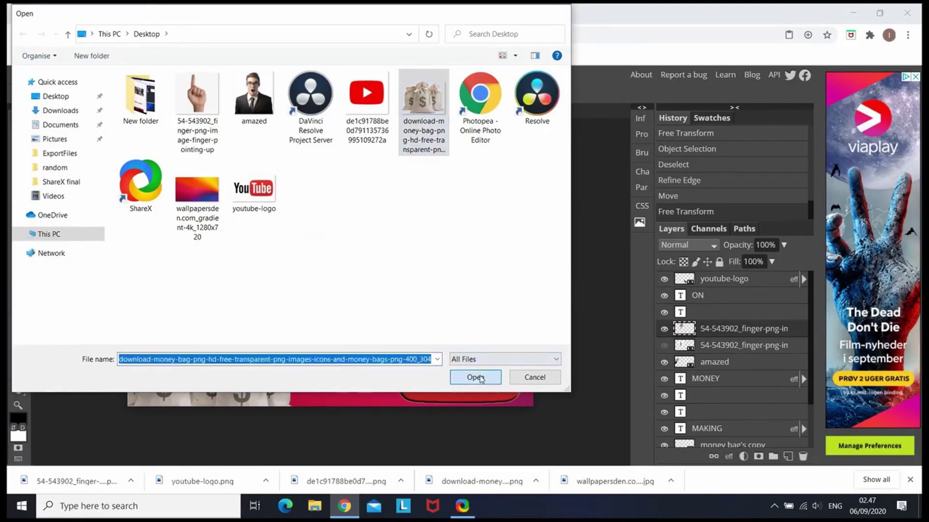
Place the money-bag image on the bottom-left pile and move its layer below the others.
{"action": "left_click", "coordinate": [476, 377]}
{"action": "left_click_drag", "start_coordinate": [160, 208], "coordinate": [175, 314]}
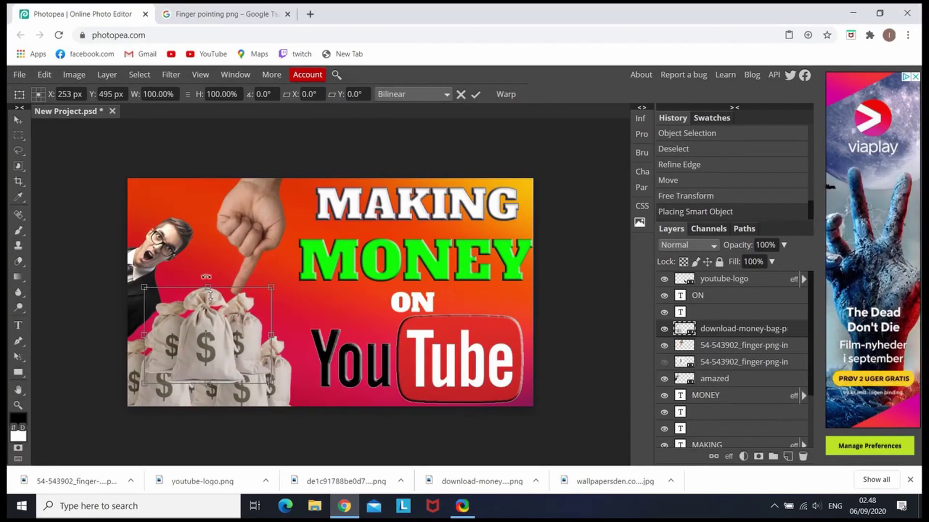
{"action": "left_click_drag", "start_coordinate": [747, 331], "coordinate": [730, 407]}
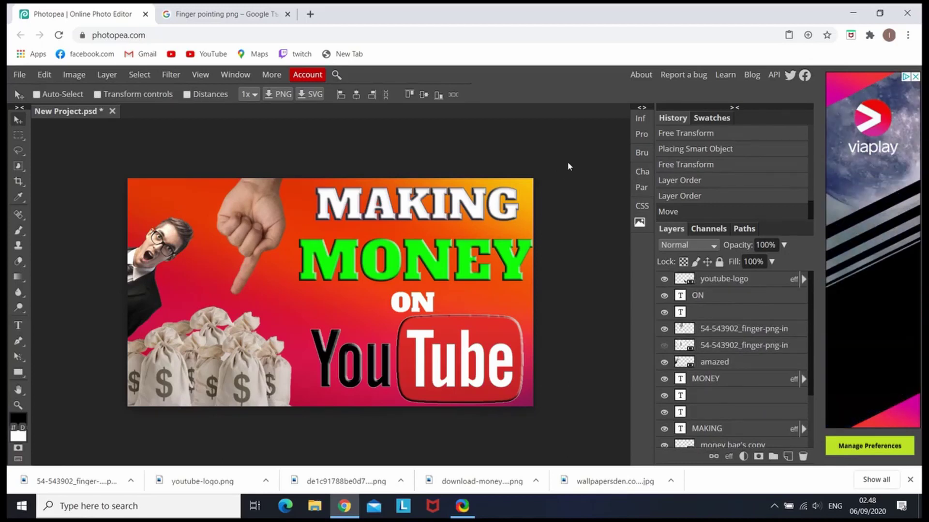
Open the File menu to reach the Export as options for the thumbnail.
{"action": "left_click", "coordinate": [21, 74]}
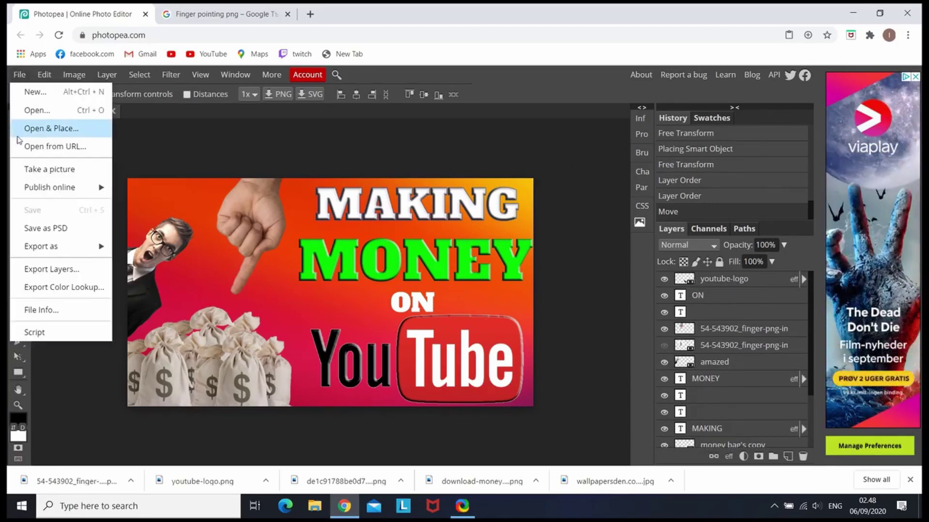